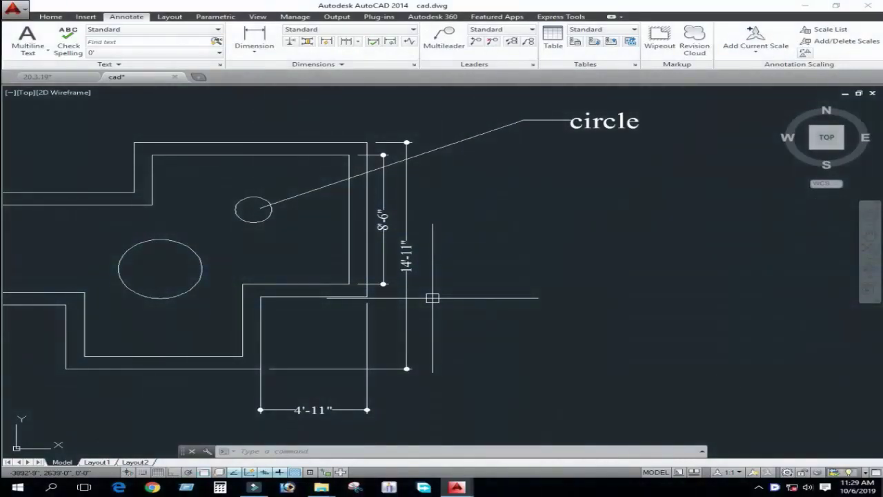
# Pan and zoom to where the 14'-11" and 4'-11" dimension lines cross.
pyautogui.moveTo(437, 297); pyautogui.dragTo(452, 301, button='middle')
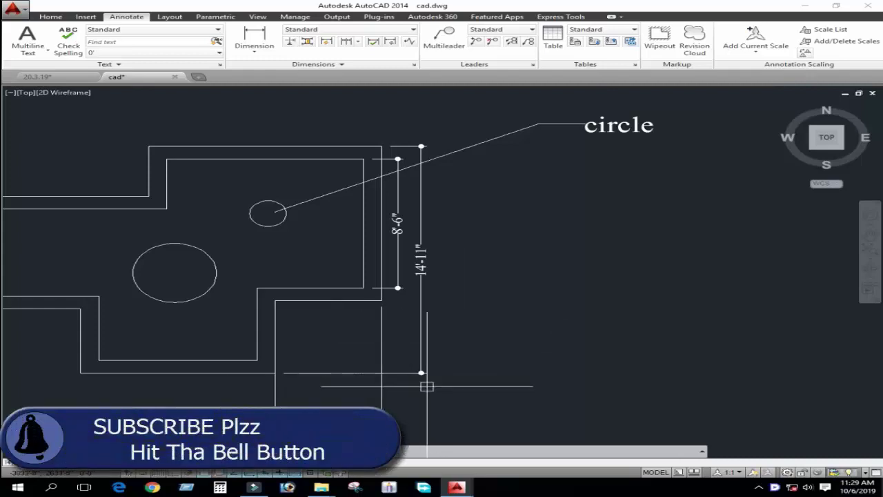
pyautogui.scroll(2, 414, 383)
pyautogui.scroll(3, 390, 369)
pyautogui.scroll(-3, 441, 373)
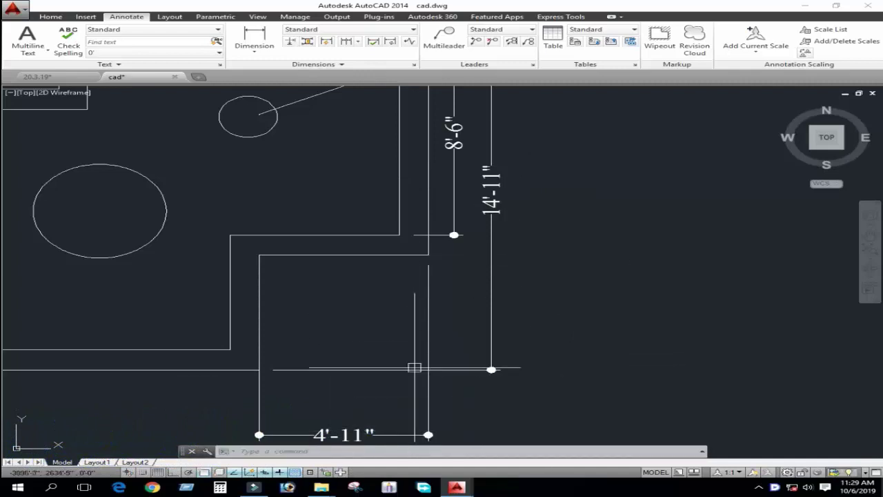
pyautogui.scroll(-5, 503, 314)
pyautogui.scroll(4, 537, 276)
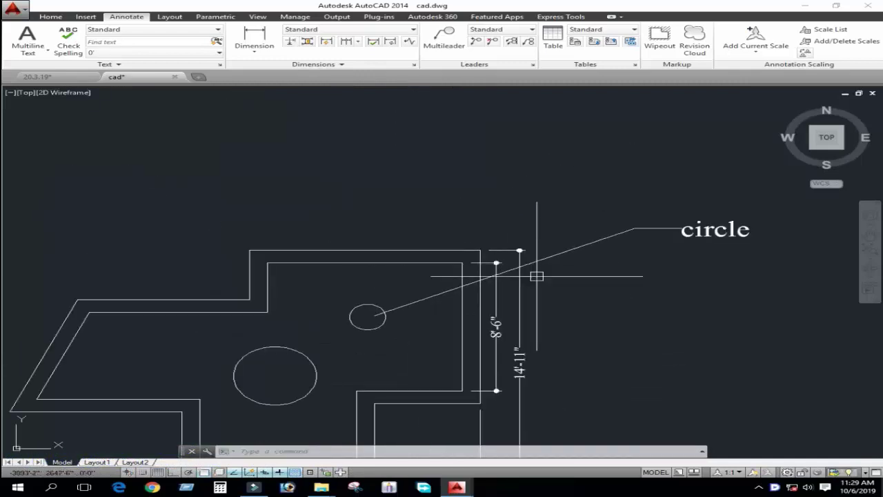
pyautogui.scroll(1, 411, 275)
pyautogui.scroll(4, 499, 232)
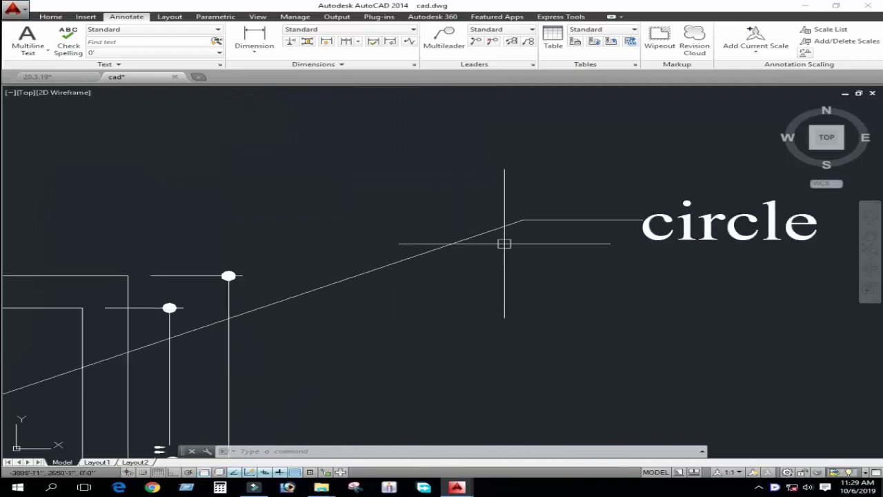
pyautogui.moveTo(453, 310); pyautogui.dragTo(503, 258, button='middle')
pyautogui.scroll(-2, 503, 258)
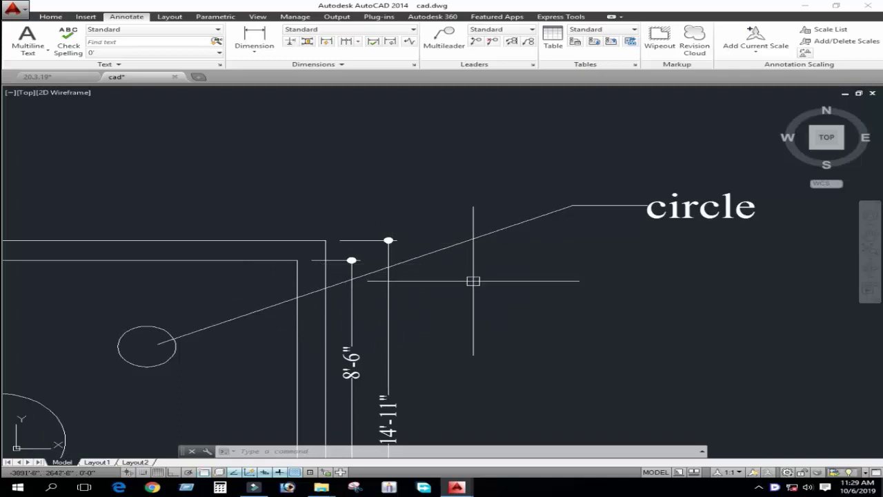
pyautogui.moveTo(482, 321); pyautogui.dragTo(465, 274, button='middle')
pyautogui.scroll(-2, 467, 284)
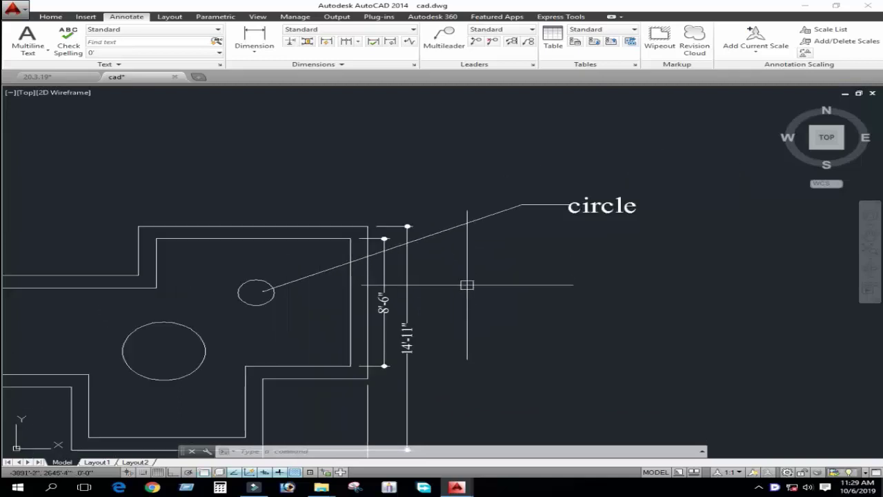
pyautogui.moveTo(460, 325); pyautogui.dragTo(456, 283, button='middle')
pyautogui.moveTo(456, 365); pyautogui.dragTo(454, 338, button='middle')
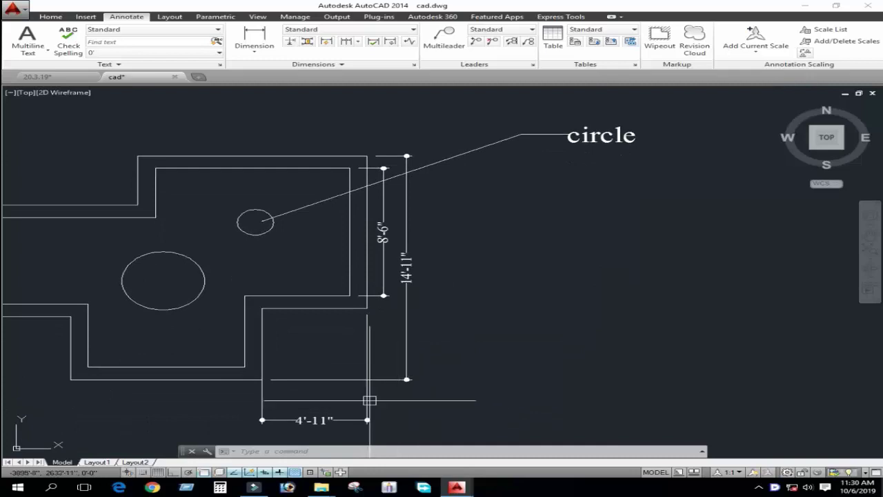
pyautogui.moveTo(370, 401); pyautogui.dragTo(386, 396, button='middle')
pyautogui.scroll(2, 412, 361)
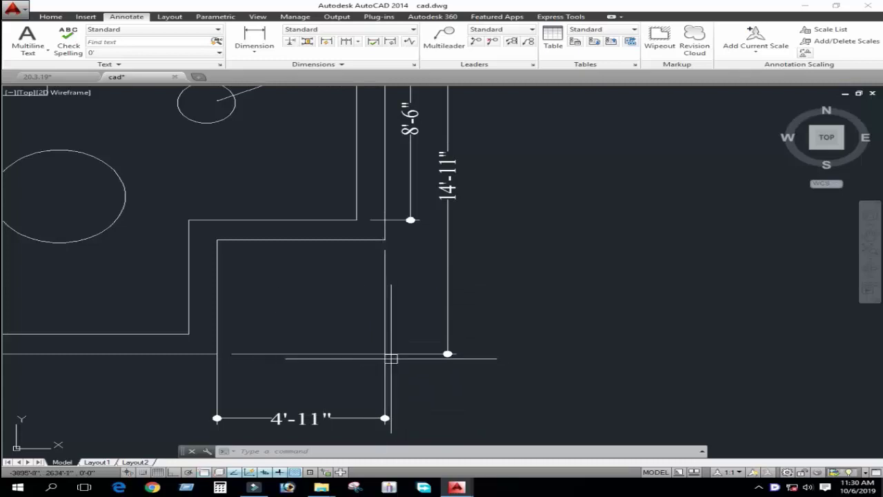
pyautogui.moveTo(373, 414)
pyautogui.mouseDown(button='middle')
pyautogui.moveTo(386, 350)
pyautogui.moveTo(452, 363)
pyautogui.mouseUp(button='middle')
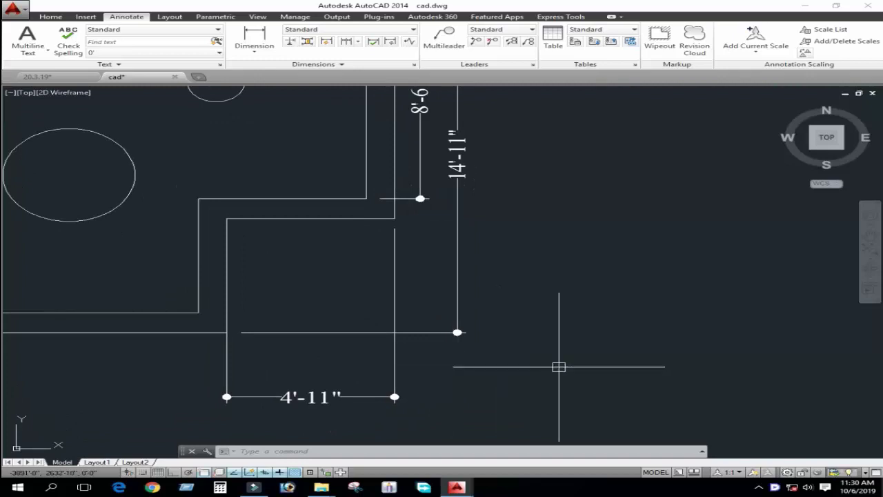
# Use Dimension Break to cut the 14'-11" dimension at the crossing vertical line.
pyautogui.click(53, 18)
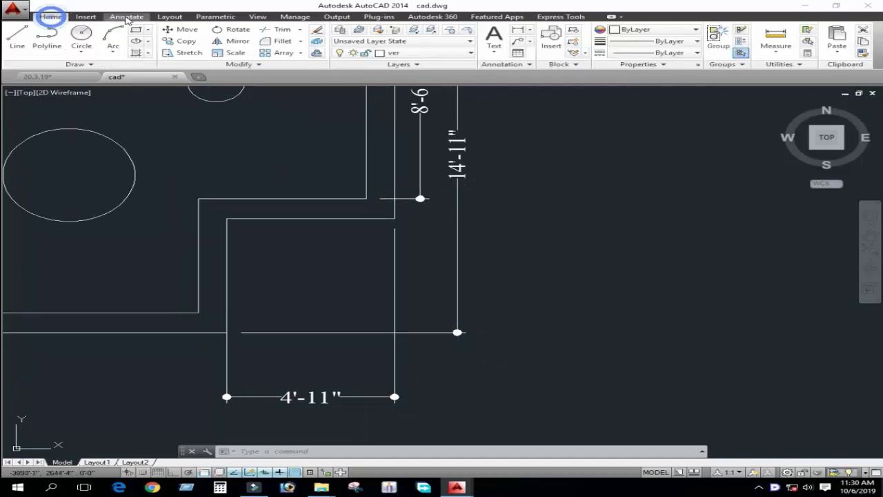
pyautogui.click(127, 18)
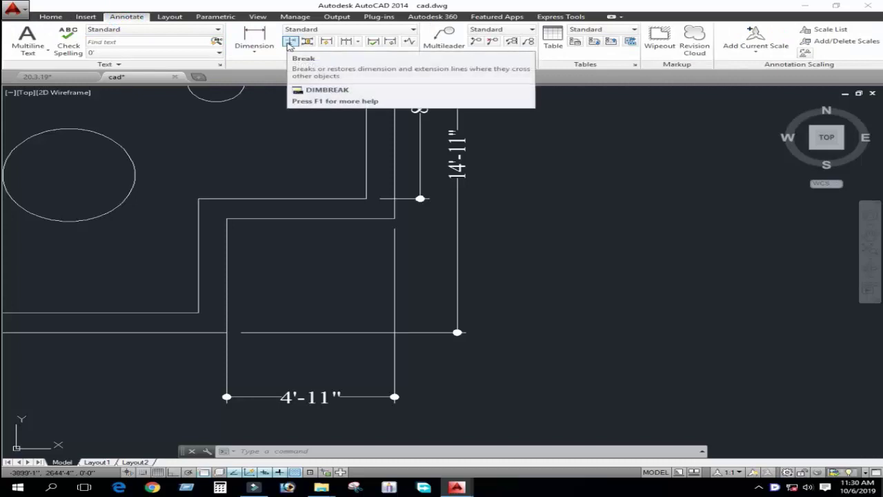
pyautogui.moveTo(290, 42)
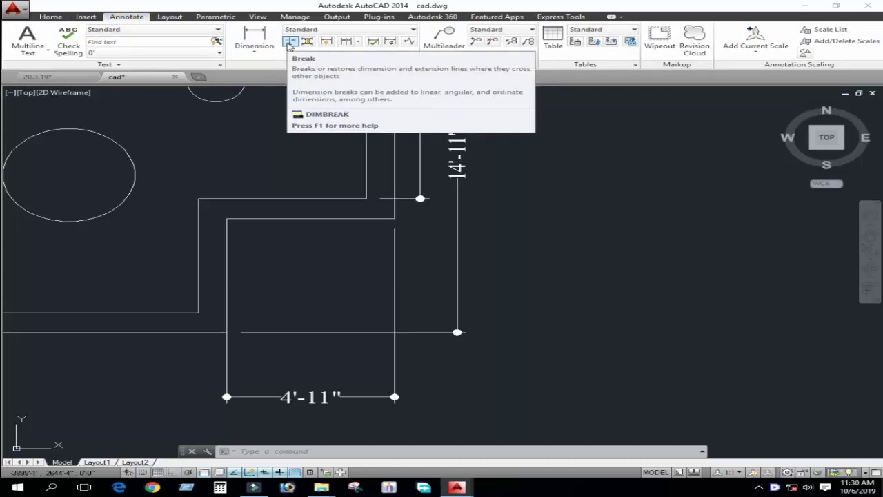
pyautogui.click(292, 43)
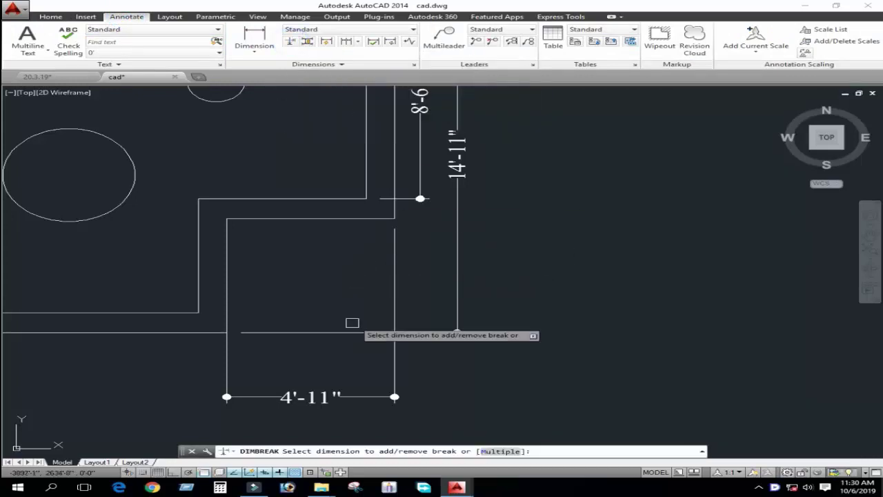
pyautogui.scroll(1, 345, 296)
pyautogui.scroll(2, 386, 290)
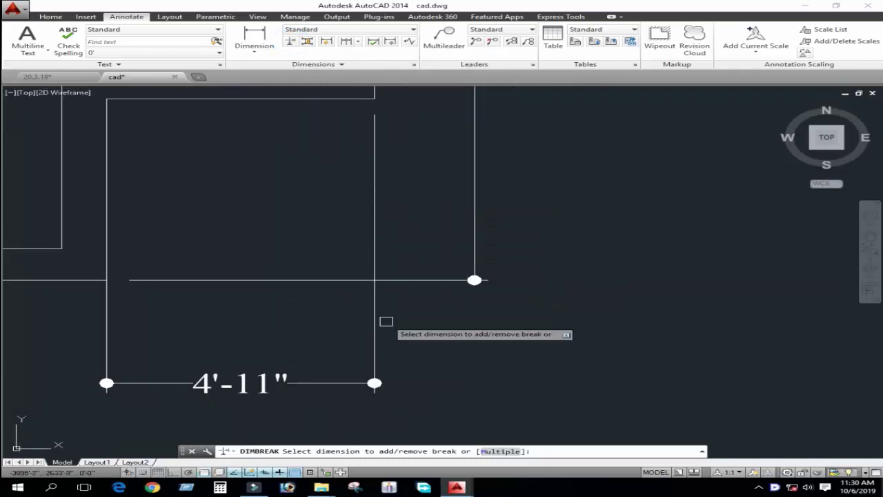
pyautogui.click(429, 281)
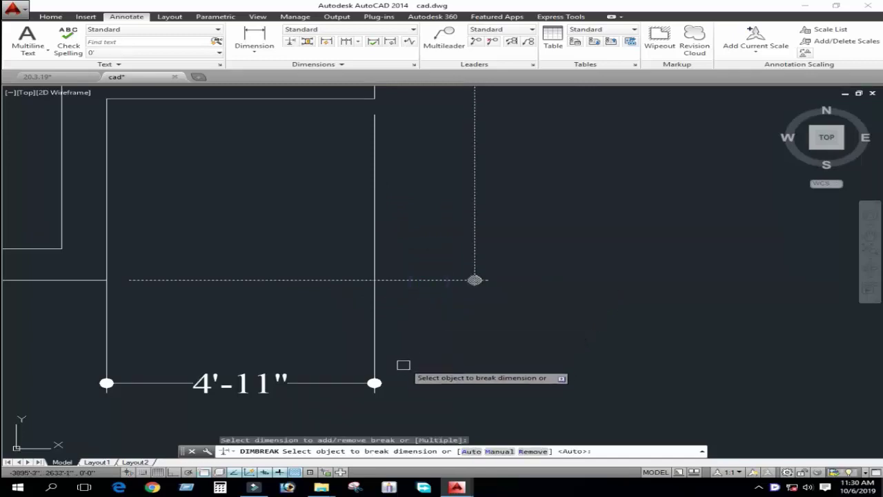
pyautogui.click(376, 312)
pyautogui.scroll(5, 374, 311)
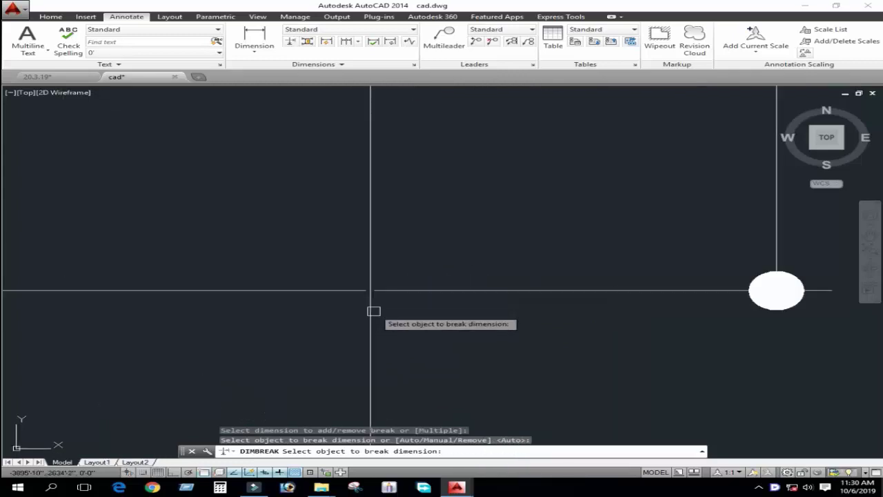
pyautogui.press('Escape')
pyautogui.press('Escape')
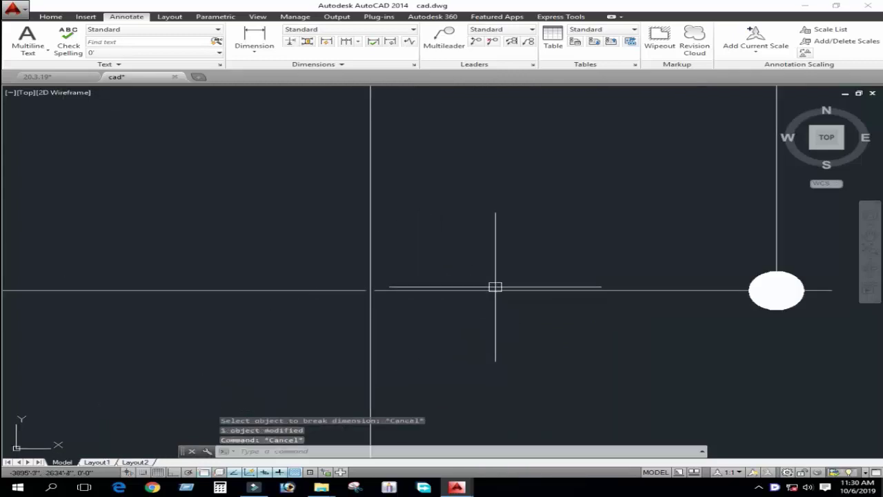
# Zoom and pan along the 14'-11" extension line to inspect the new gap.
pyautogui.scroll(-2, 473, 289)
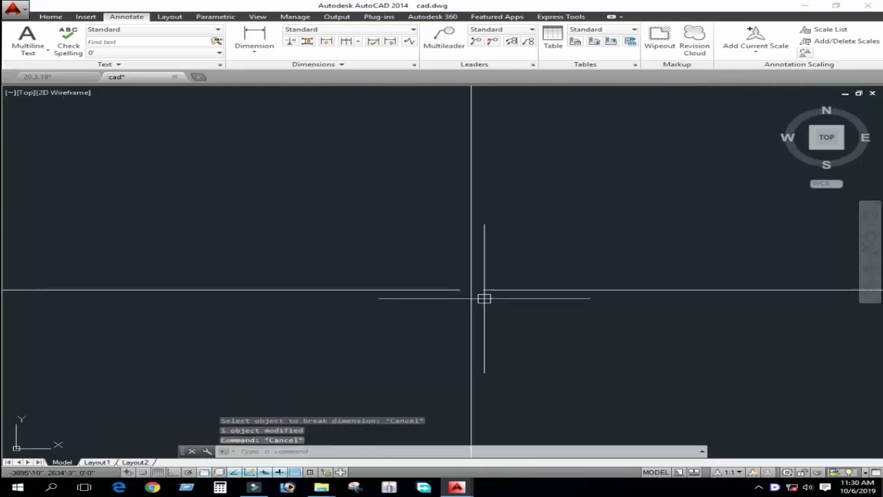
pyautogui.scroll(2, 455, 310)
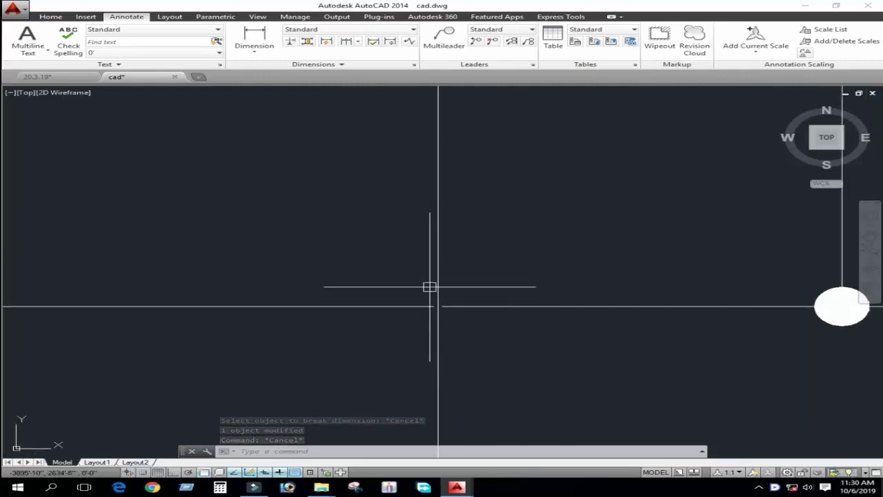
pyautogui.scroll(-2, 440, 334)
pyautogui.scroll(2, 430, 315)
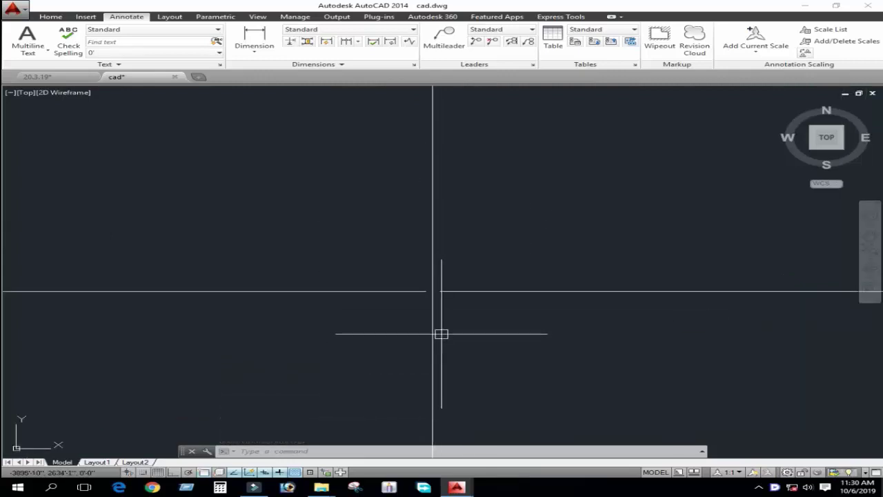
pyautogui.scroll(-2, 382, 340)
pyautogui.scroll(-2, 383, 340)
pyautogui.scroll(-4, 426, 381)
pyautogui.scroll(-1, 424, 369)
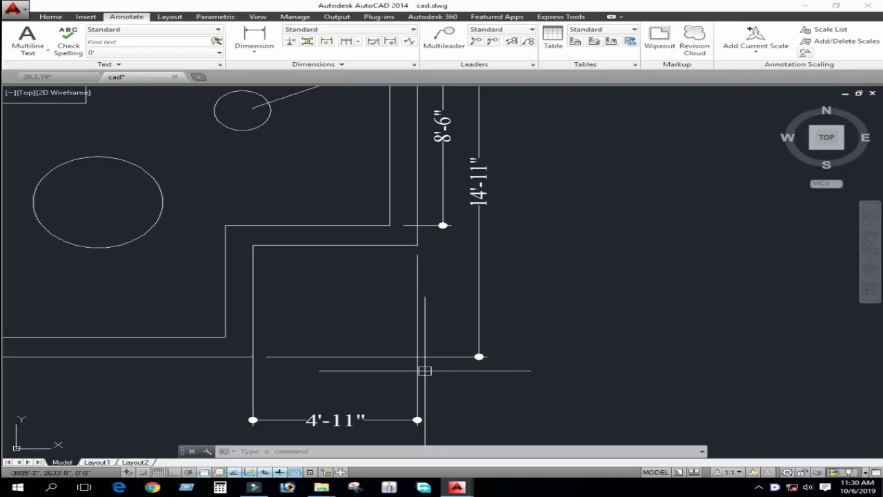
pyautogui.scroll(3, 423, 356)
pyautogui.scroll(2, 422, 357)
pyautogui.scroll(3, 414, 353)
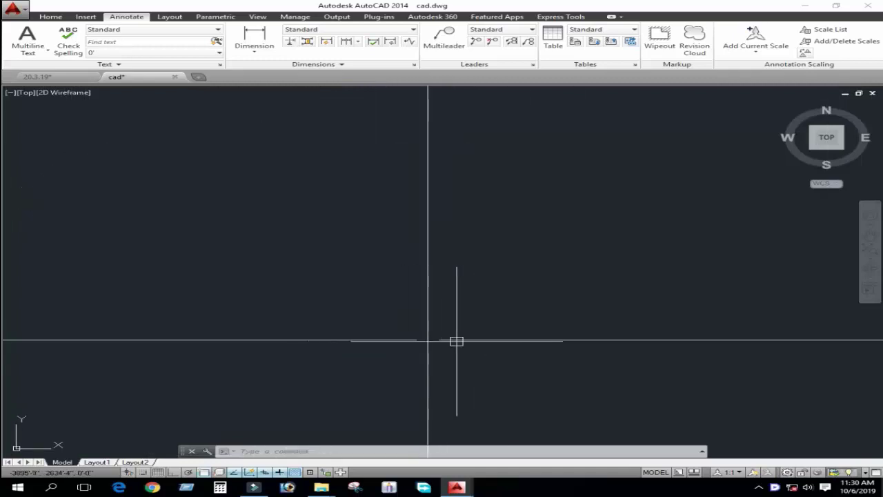
pyautogui.moveTo(460, 349); pyautogui.dragTo(299, 319, button='middle')
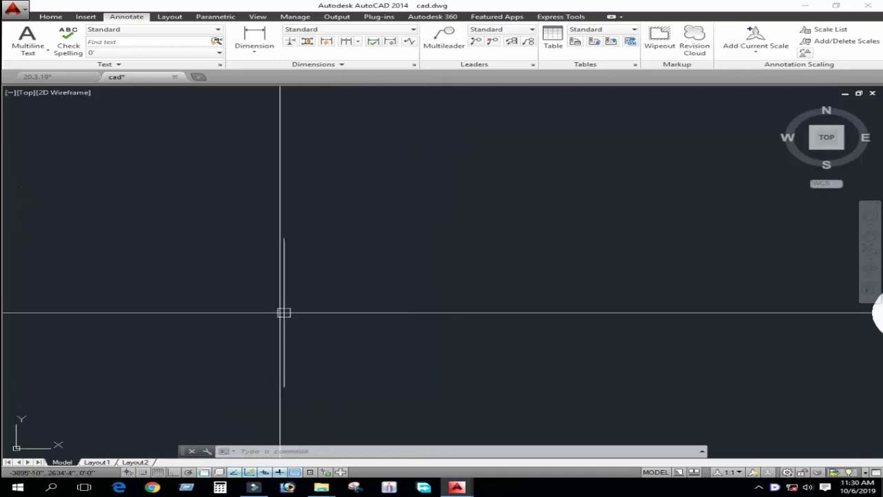
pyautogui.moveTo(412, 319); pyautogui.dragTo(360, 309, button='middle')
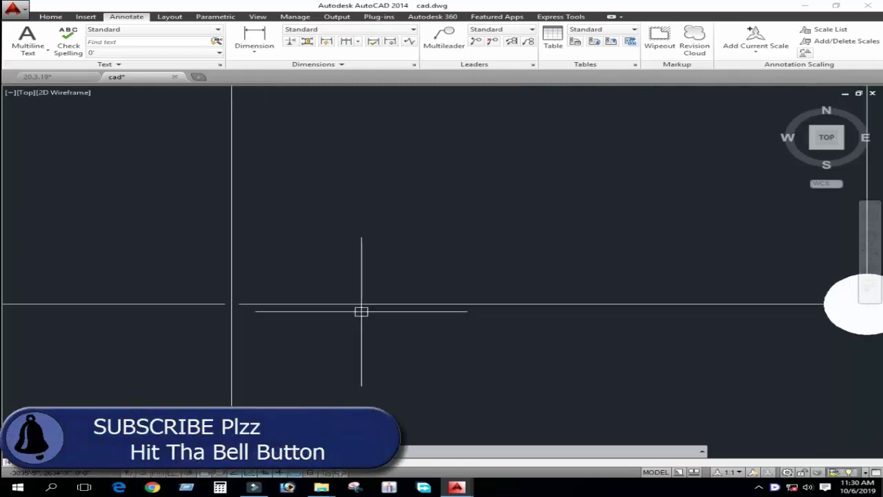
pyautogui.write('D')
# Change the Standard dimension style's dimension break size to 6 and confirm.
pyautogui.press('Return')
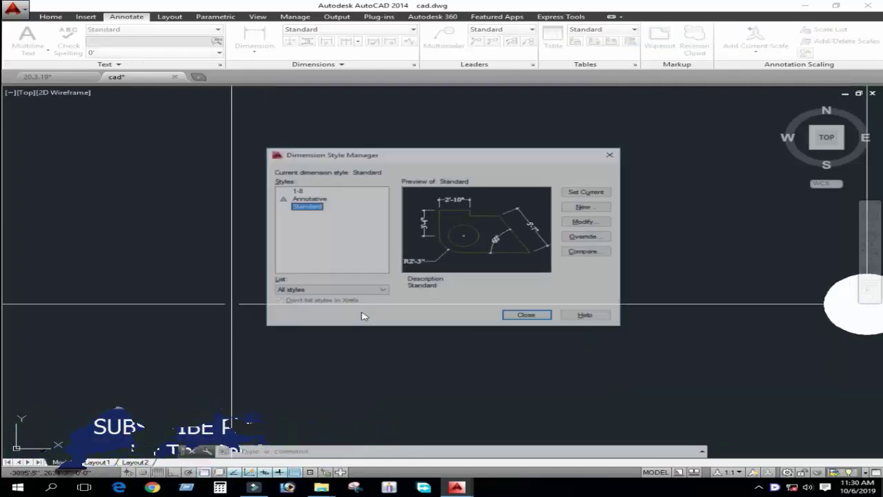
pyautogui.click(602, 225)
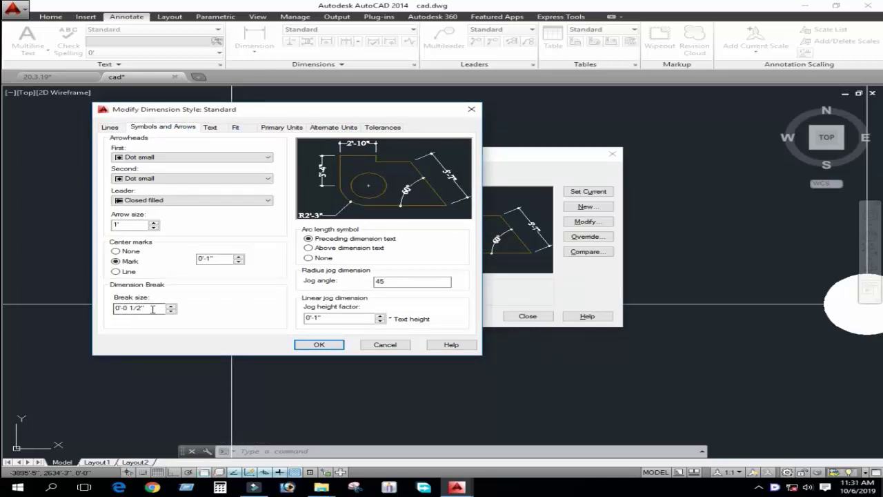
pyautogui.moveTo(158, 308)
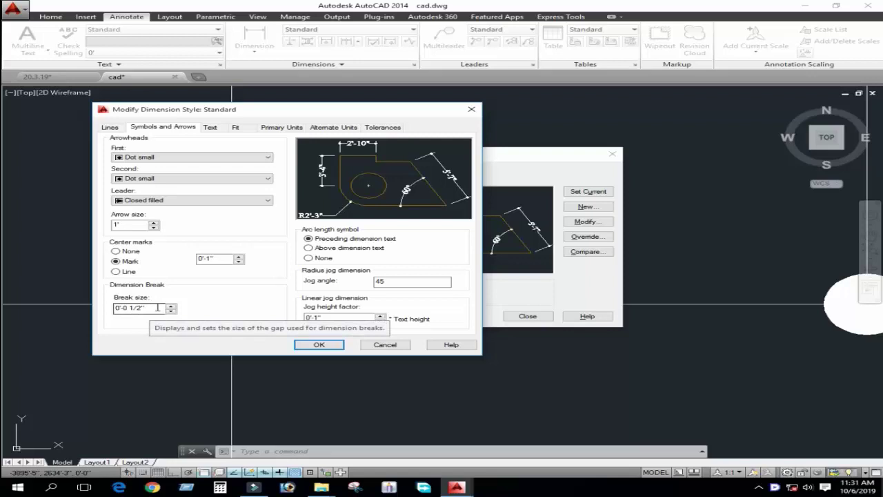
pyautogui.doubleClick(157, 308)
pyautogui.write('6')
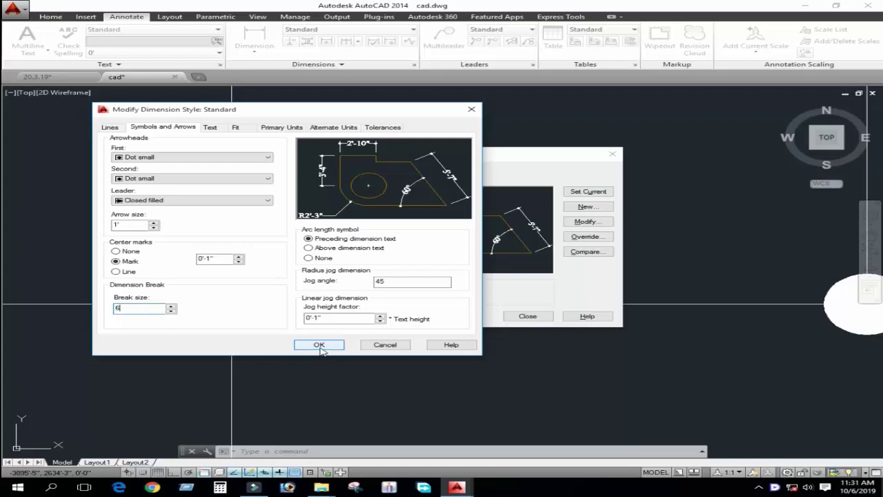
pyautogui.click(319, 347)
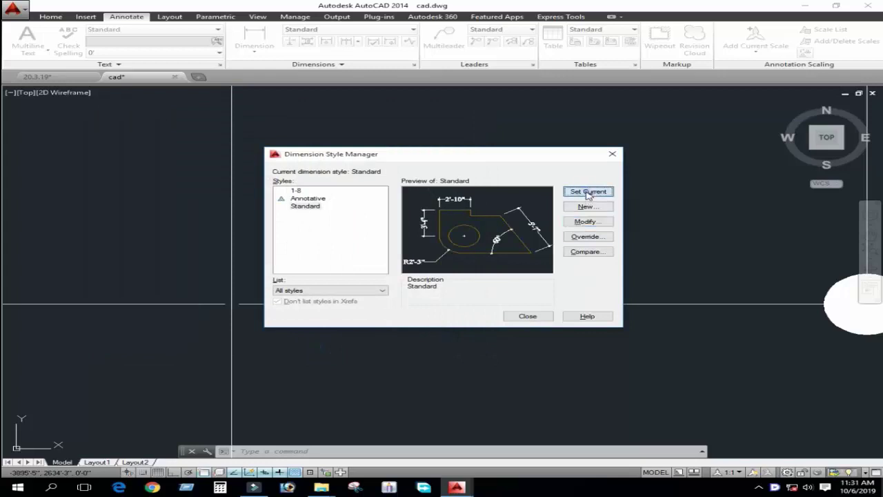
pyautogui.press('Escape')
pyautogui.scroll(2, 366, 345)
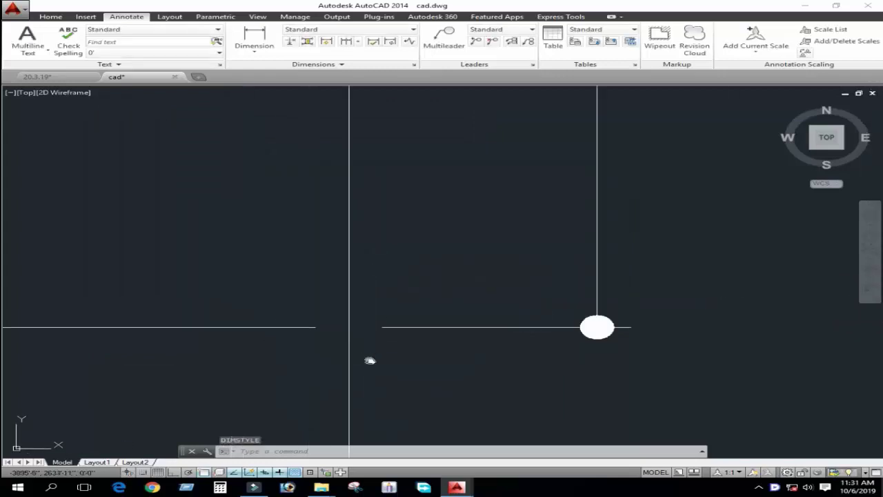
pyautogui.scroll(3, 370, 347)
pyautogui.scroll(-2, 398, 329)
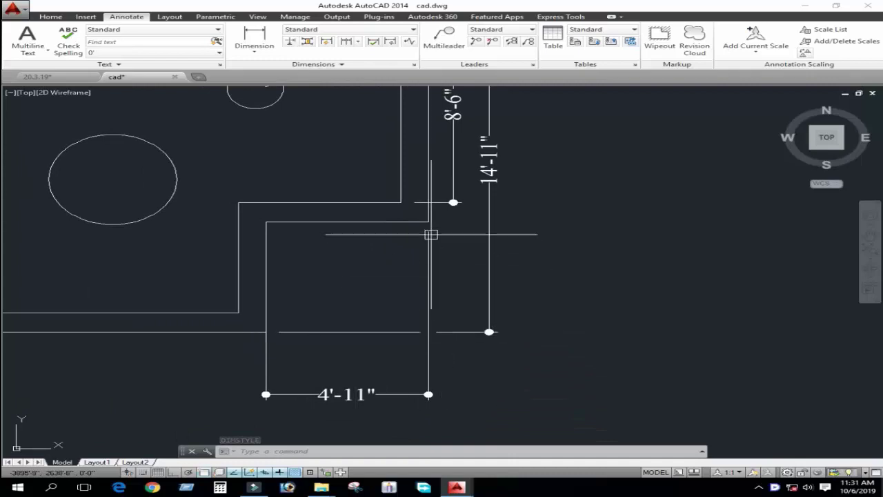
pyautogui.moveTo(477, 361); pyautogui.dragTo(444, 367, button='middle')
pyautogui.scroll(-4, 445, 366)
pyautogui.scroll(1, 445, 368)
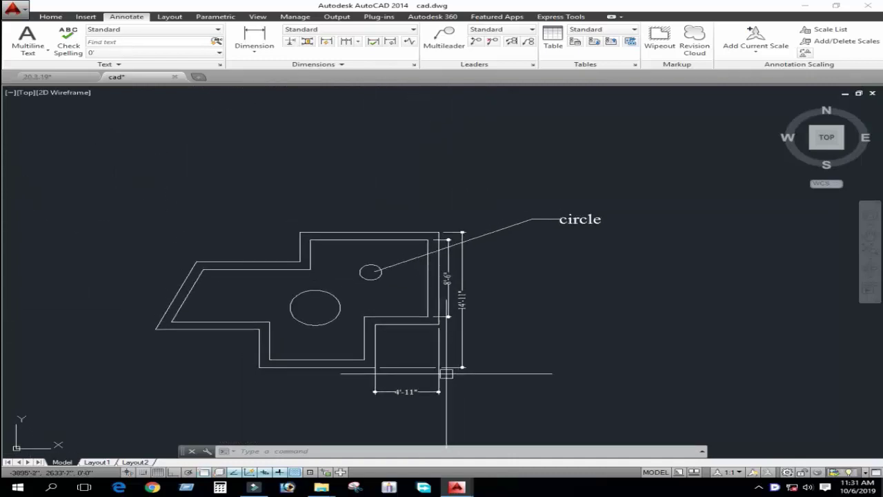
pyautogui.scroll(3, 449, 373)
pyautogui.scroll(1, 450, 374)
pyautogui.scroll(-2, 450, 375)
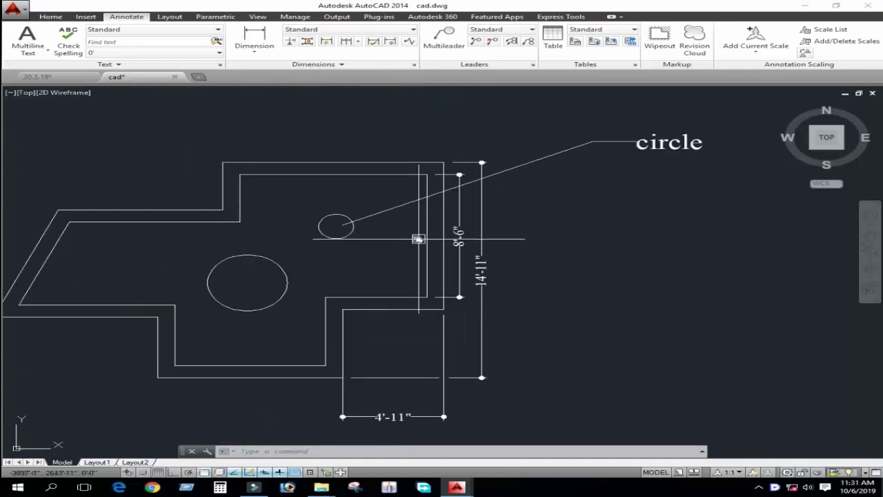
pyautogui.scroll(2, 421, 262)
pyautogui.scroll(1, 414, 248)
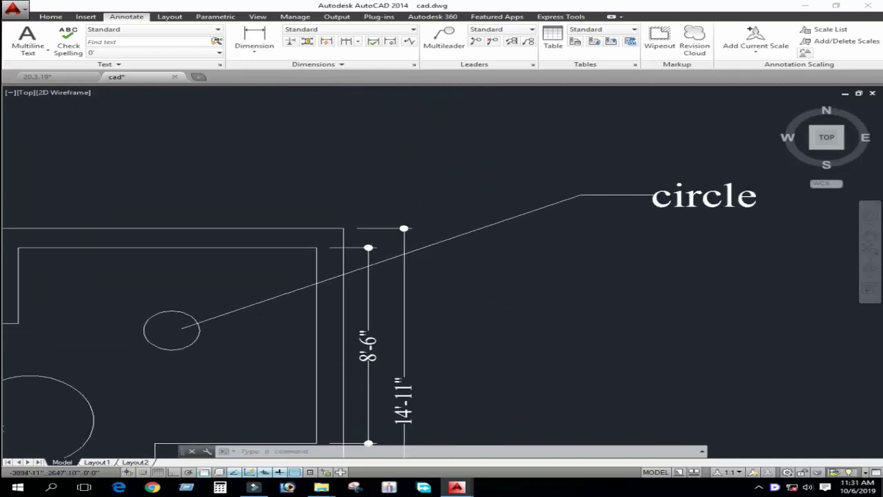
pyautogui.click(467, 230)
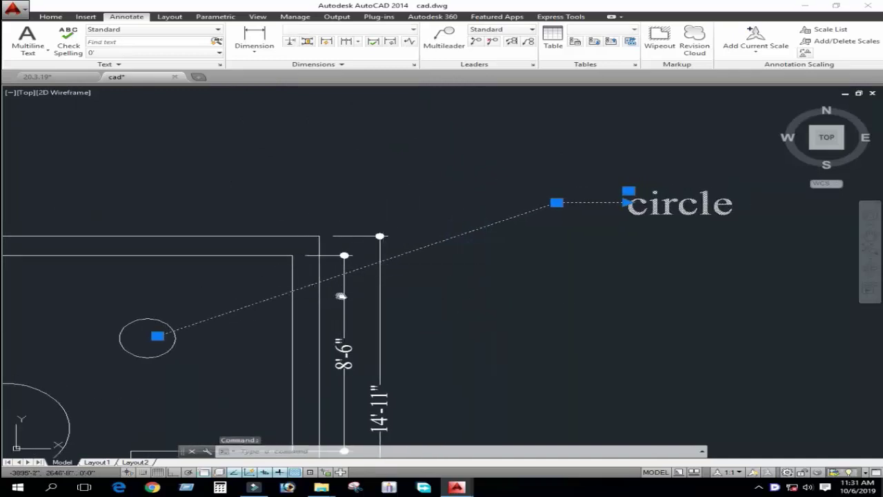
pyautogui.moveTo(341, 296); pyautogui.dragTo(353, 276, button='middle')
pyautogui.press('Escape')
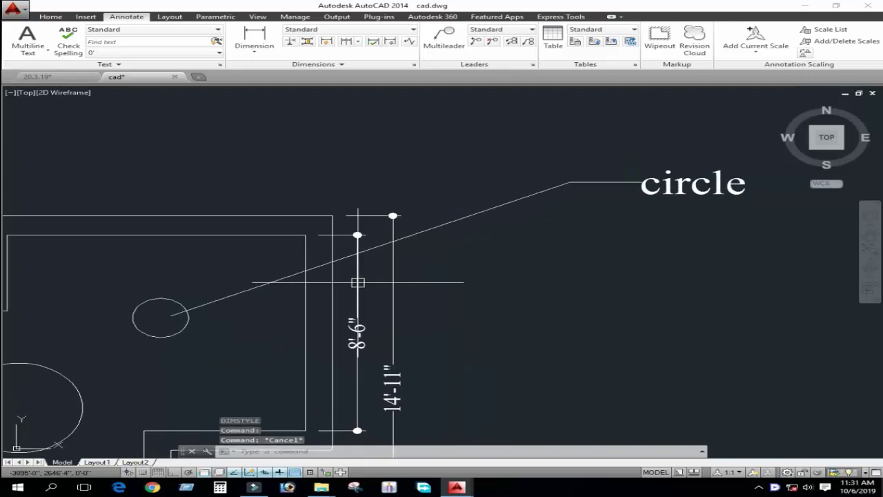
pyautogui.scroll(-2, 358, 282)
pyautogui.scroll(-2, 372, 364)
pyautogui.moveTo(372, 363); pyautogui.dragTo(371, 349, button='middle')
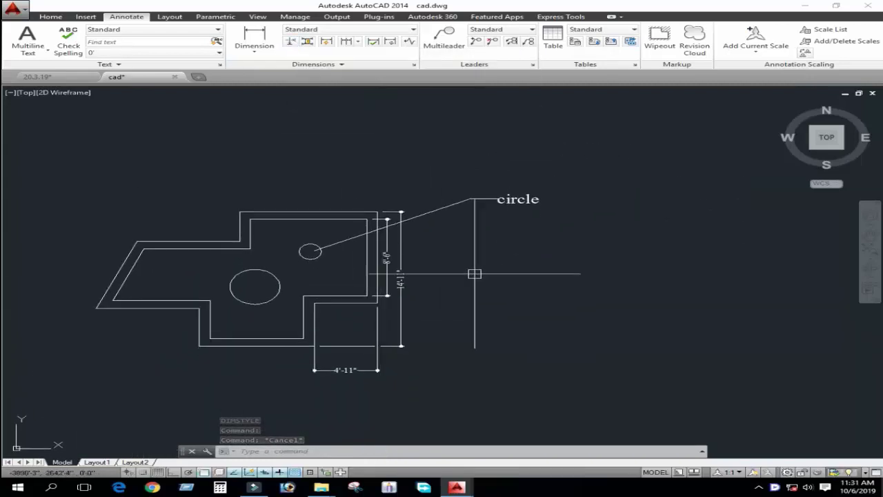
pyautogui.scroll(1, 361, 231)
pyautogui.scroll(2, 396, 242)
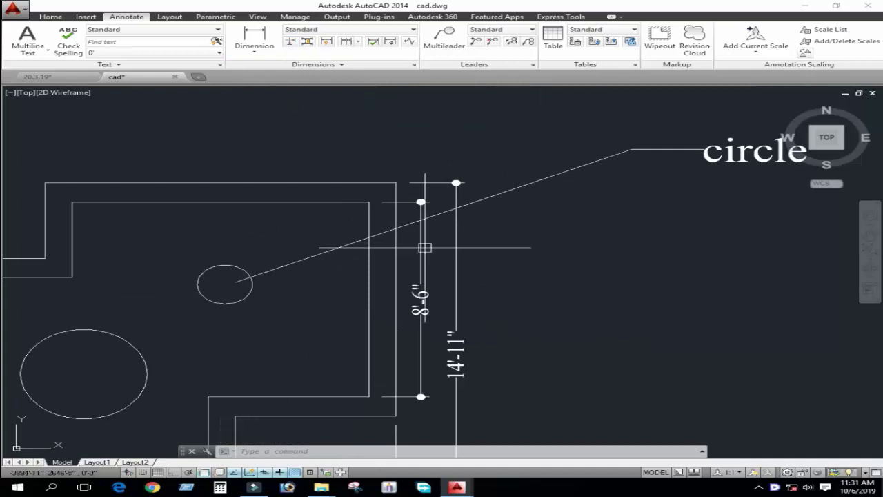
pyautogui.moveTo(457, 250); pyautogui.dragTo(424, 254, button='middle')
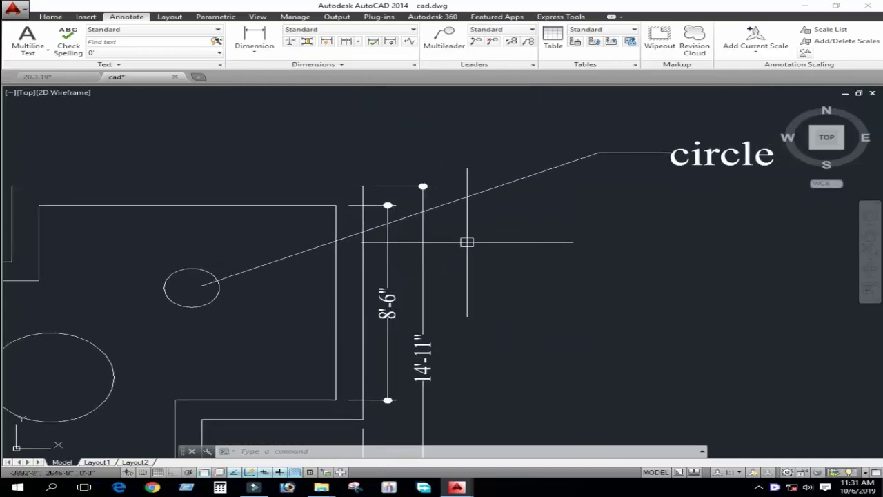
pyautogui.moveTo(447, 250); pyautogui.dragTo(407, 230, button='middle')
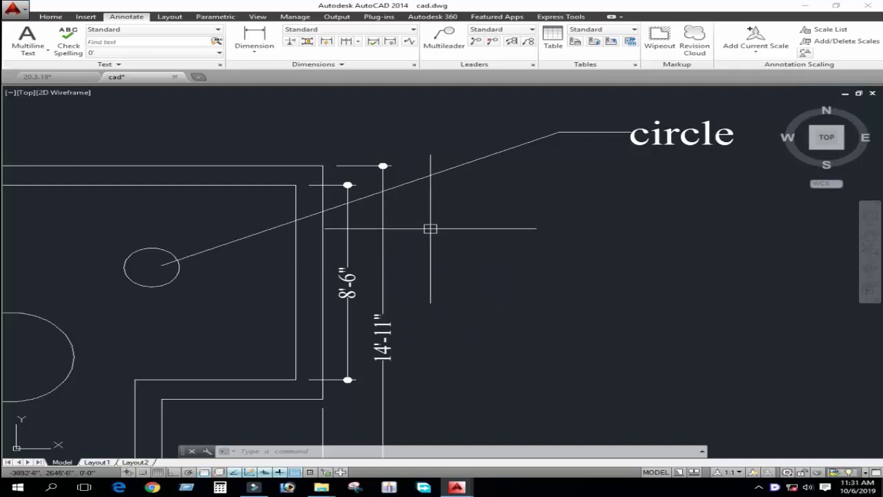
pyautogui.moveTo(428, 228)
pyautogui.mouseDown(button='middle')
pyautogui.moveTo(391, 242)
pyautogui.moveTo(423, 240)
pyautogui.mouseUp(button='middle')
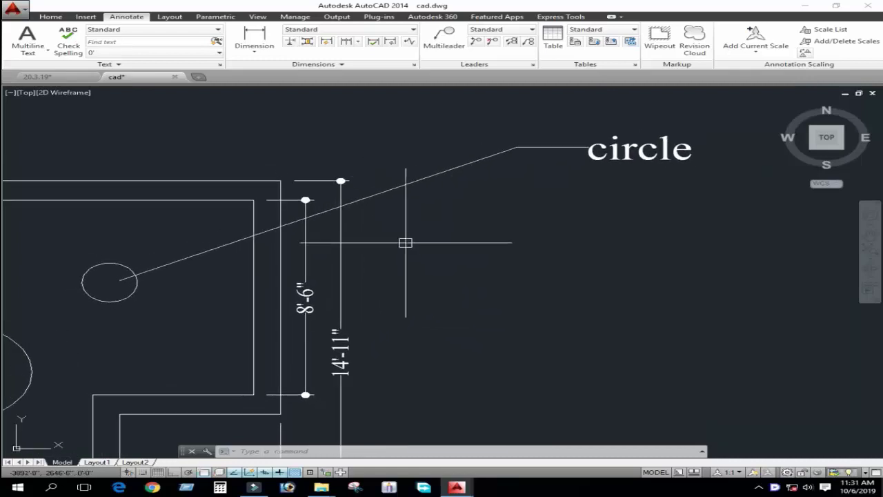
# Start Dimension Break in Multiple mode and select the 14'-11" and 8'-6" dimensions.
pyautogui.click(291, 42)
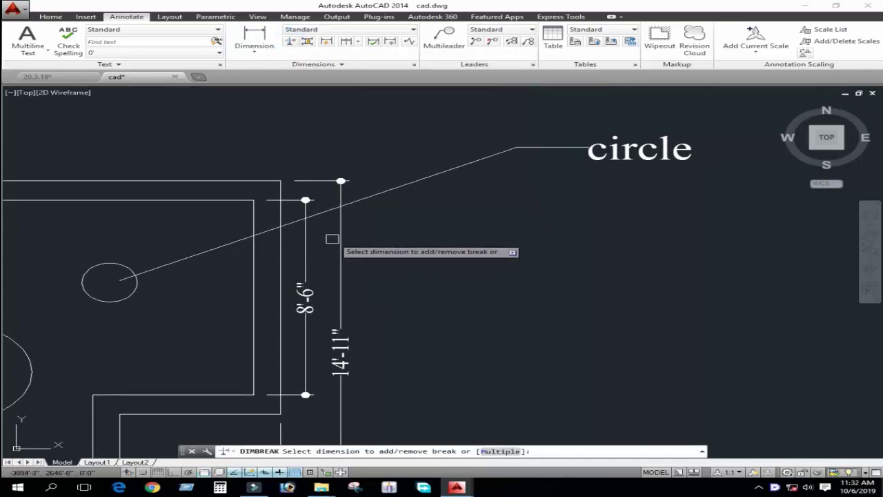
pyautogui.rightClick(366, 226)
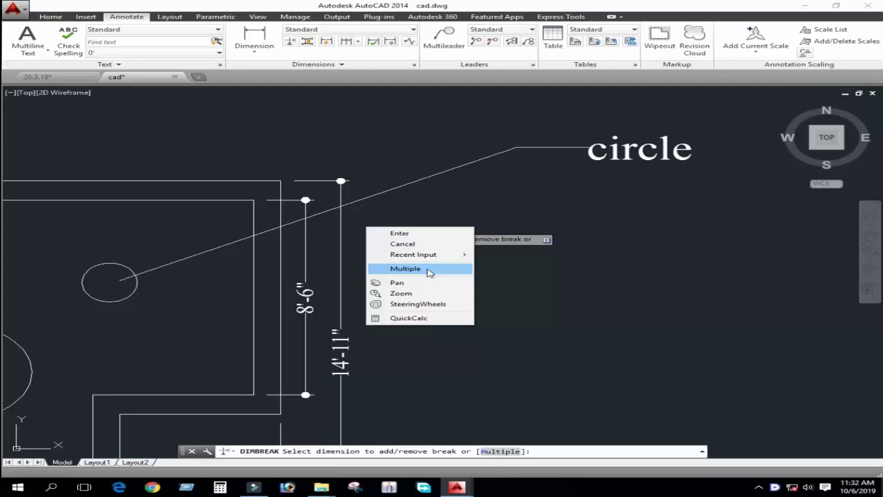
pyautogui.click(428, 270)
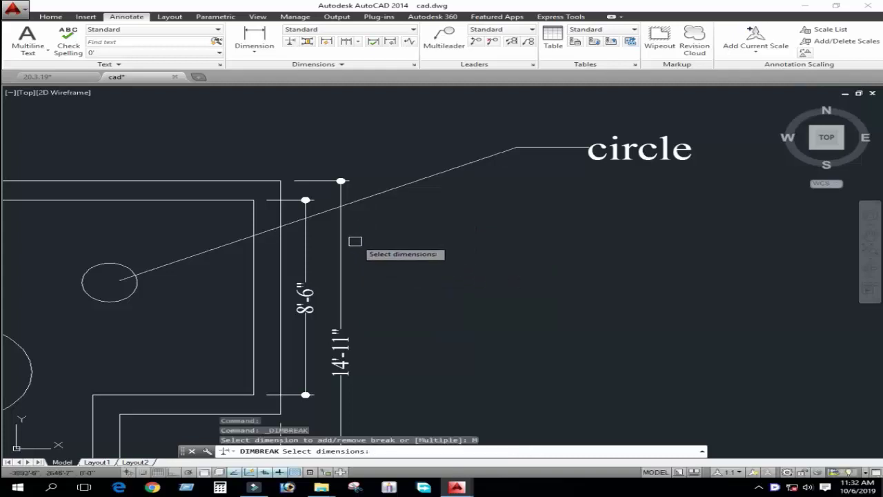
pyautogui.click(341, 234)
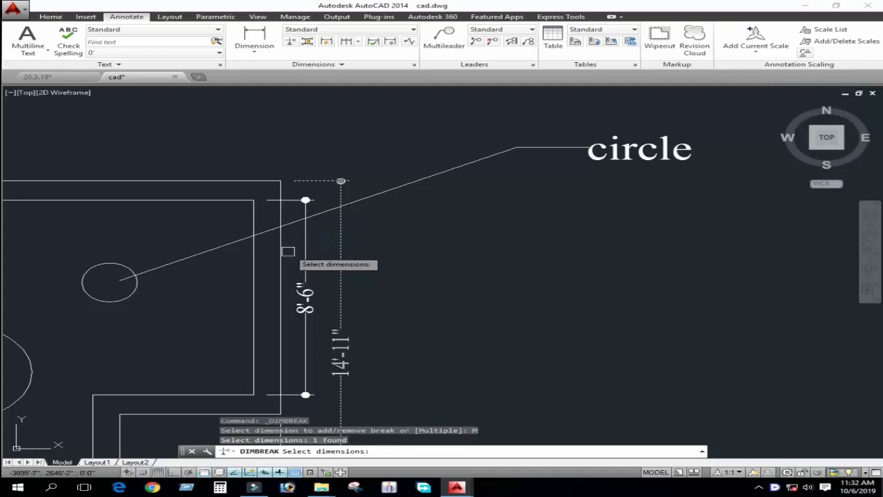
pyautogui.click(303, 236)
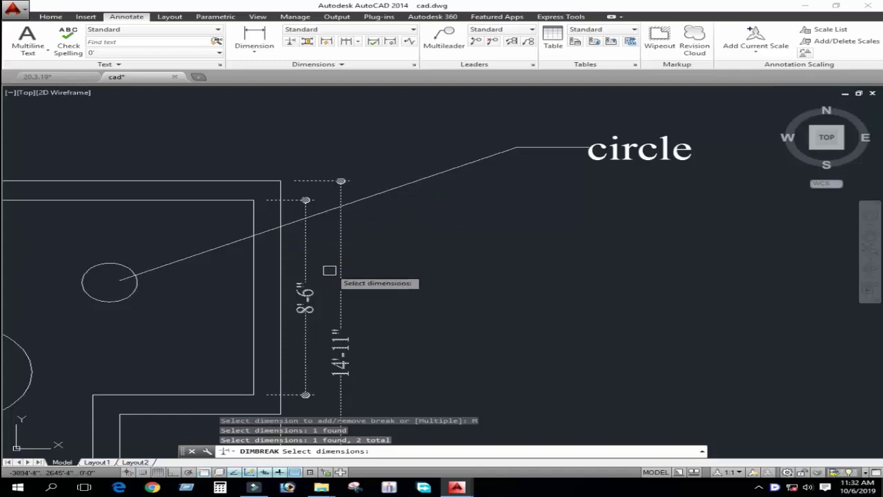
pyautogui.press('Return')
pyautogui.moveTo(361, 241); pyautogui.dragTo(345, 260, button='middle')
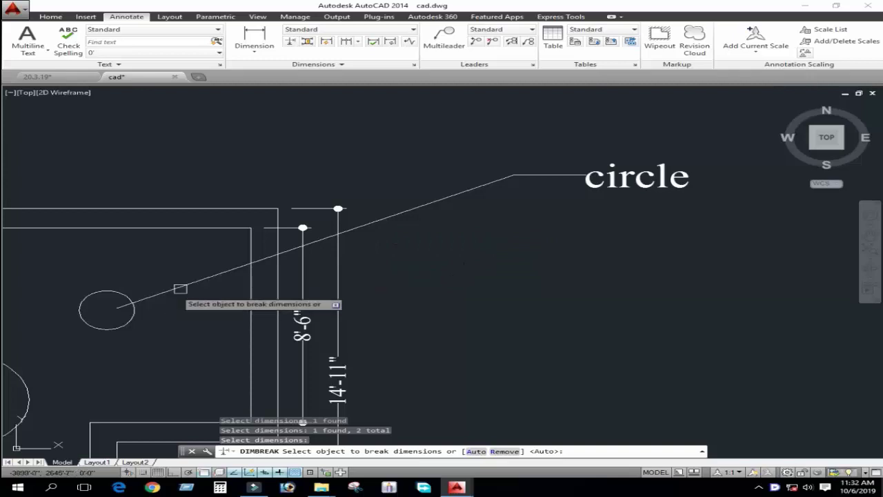
# Pick the circle leader to break both dimensions, end the command, and zoom out to check.
pyautogui.click(361, 227)
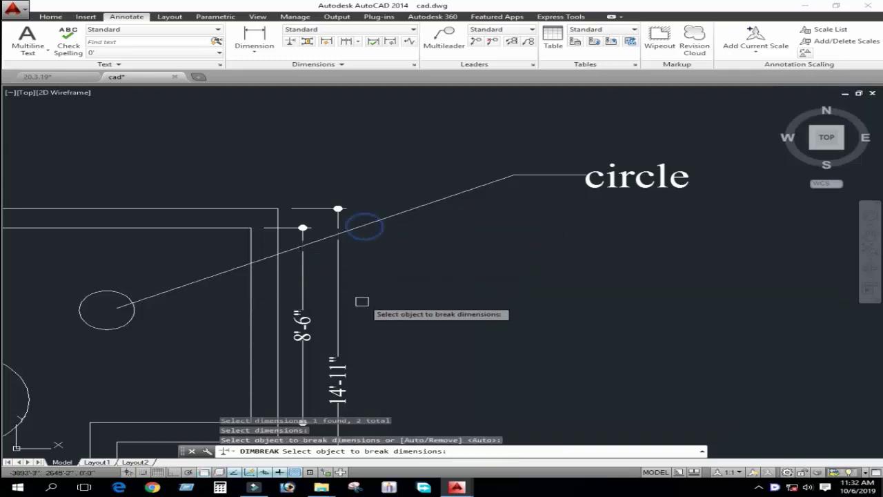
pyautogui.moveTo(324, 262); pyautogui.dragTo(330, 294, button='middle')
pyautogui.press('Escape')
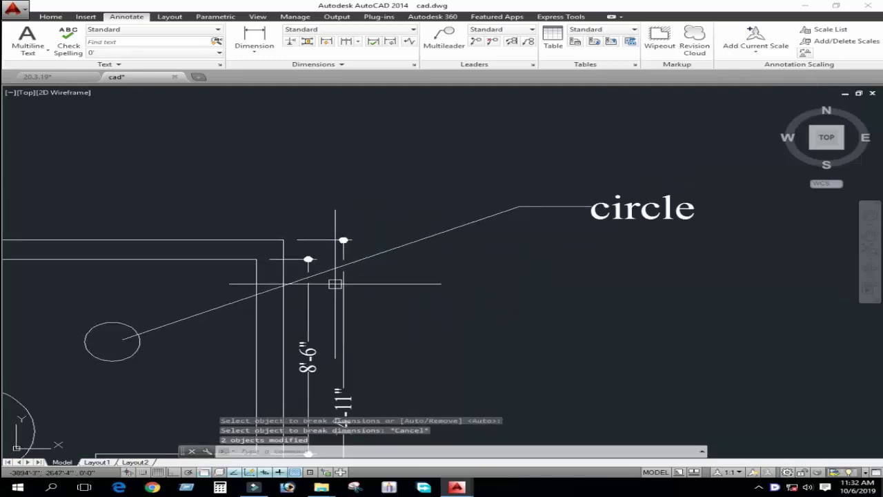
pyautogui.scroll(-2, 306, 286)
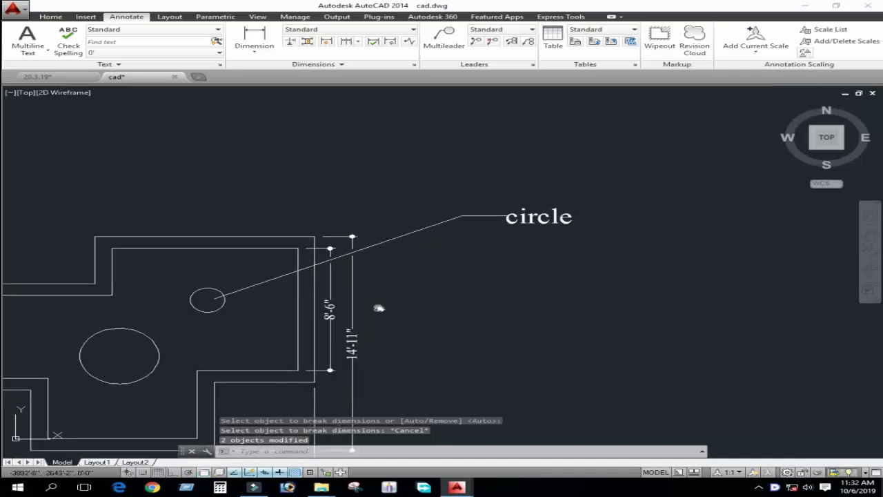
pyautogui.scroll(-2, 379, 306)
pyautogui.scroll(2, 396, 257)
pyautogui.scroll(-2, 508, 262)
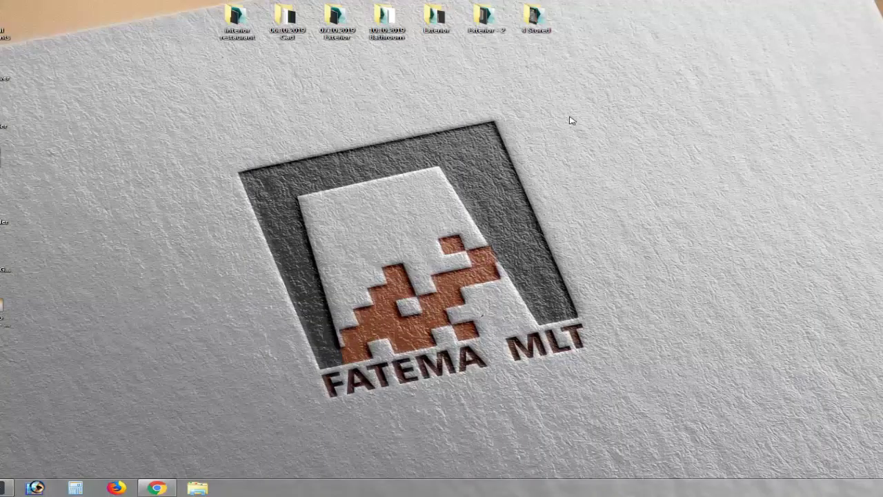
pyautogui.rightClick(570, 118)
pyautogui.click(586, 143)
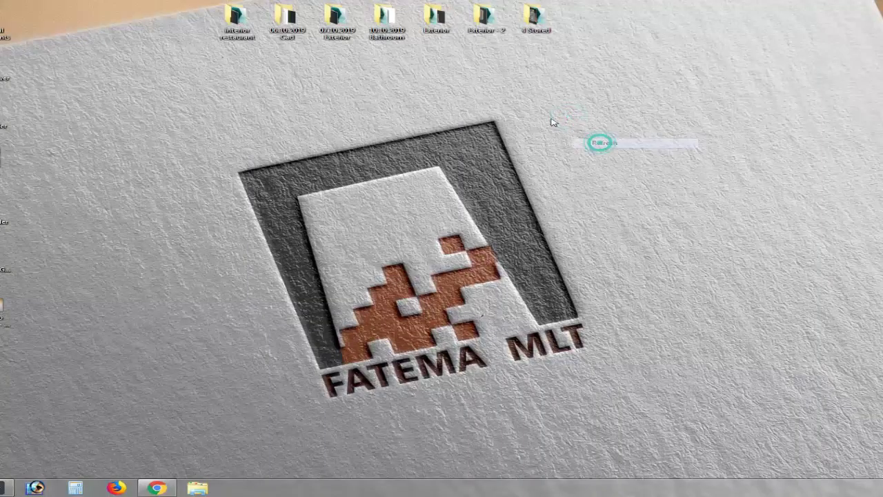
pyautogui.rightClick(550, 117)
pyautogui.click(585, 144)
pyautogui.rightClick(582, 131)
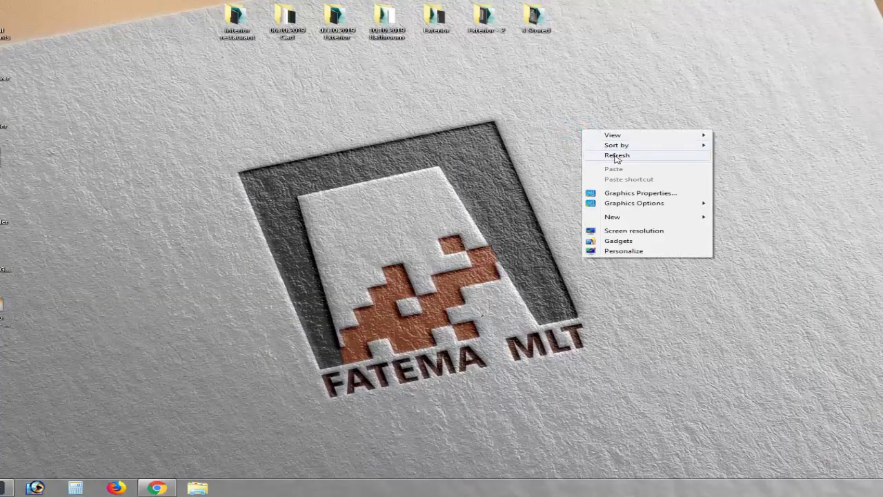
pyautogui.click(613, 153)
pyautogui.moveTo(528, 214); pyautogui.dragTo(640, 155)
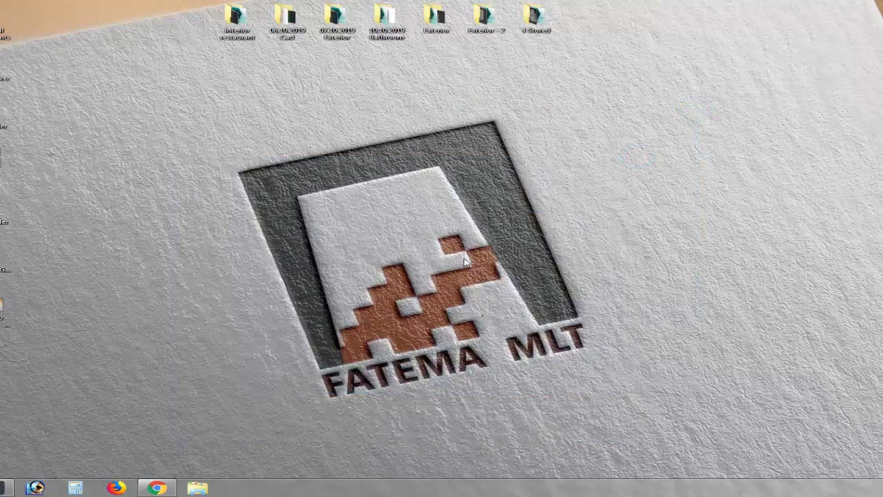
pyautogui.moveTo(516, 216); pyautogui.dragTo(273, 334)
pyautogui.rightClick(638, 129)
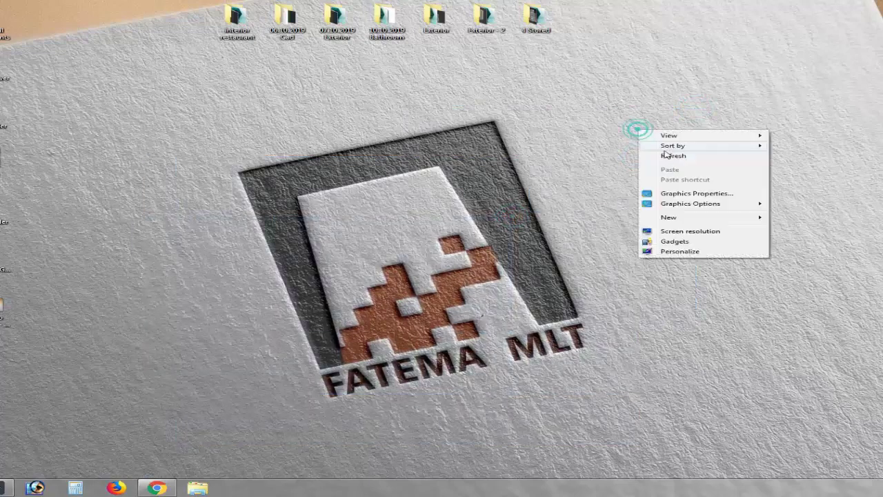
pyautogui.click(680, 156)
pyautogui.rightClick(495, 132)
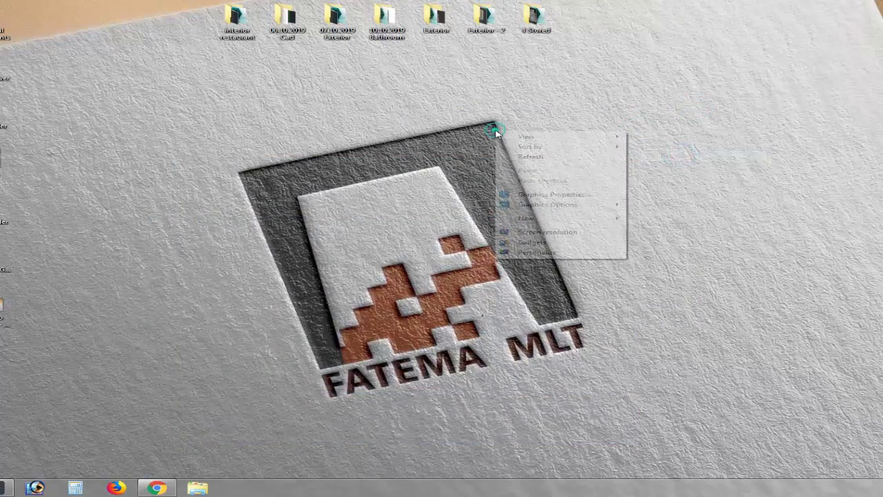
pyautogui.click(532, 157)
pyautogui.rightClick(385, 153)
pyautogui.click(440, 181)
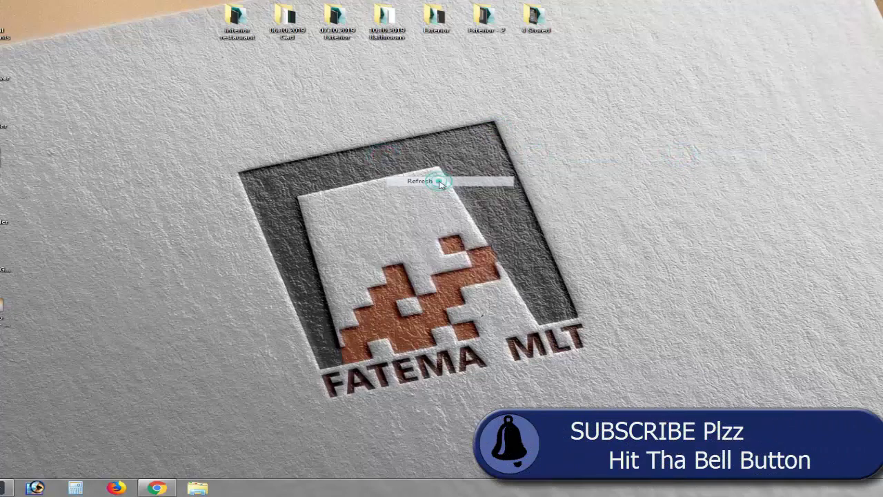
pyautogui.rightClick(570, 116)
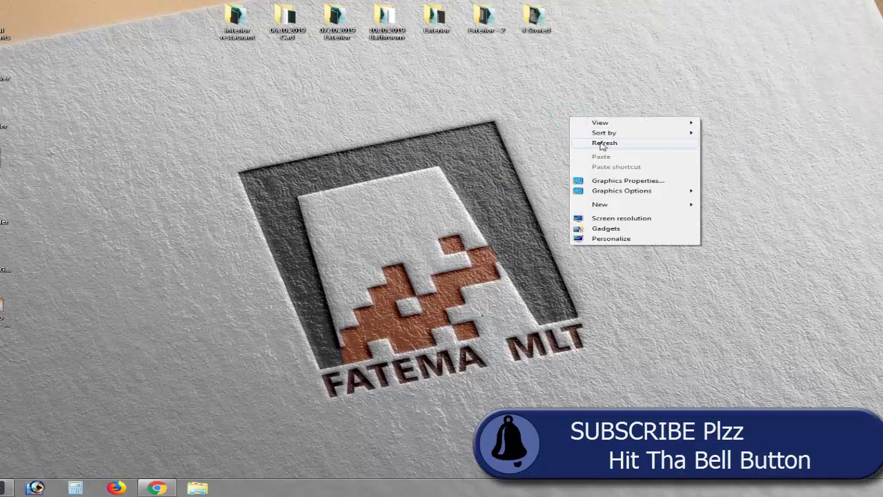
pyautogui.click(552, 118)
pyautogui.rightClick(552, 114)
pyautogui.click(582, 133)
pyautogui.rightClick(575, 128)
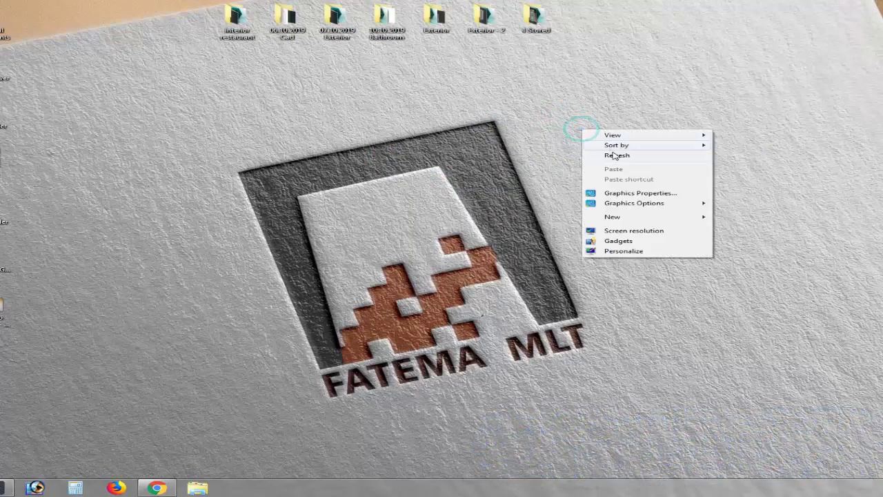
pyautogui.click(607, 156)
pyautogui.moveTo(410, 325); pyautogui.dragTo(694, 107)
pyautogui.moveTo(637, 156); pyautogui.dragTo(276, 337)
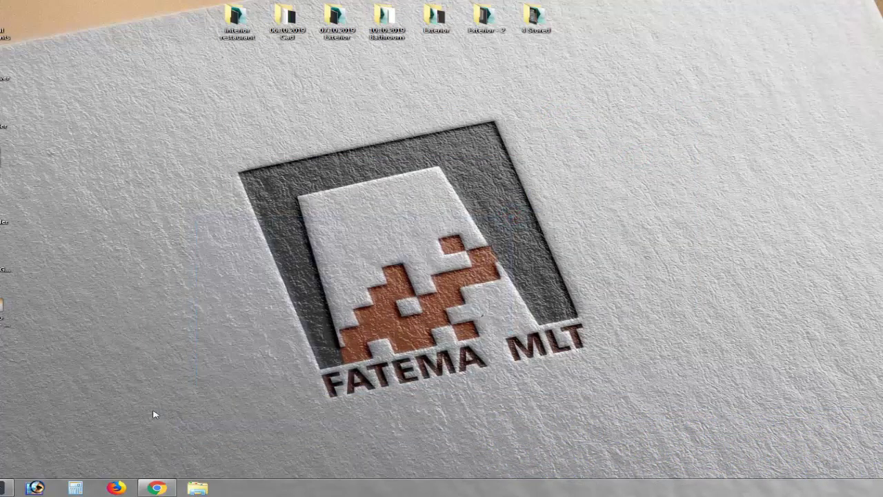
pyautogui.rightClick(638, 130)
pyautogui.click(680, 157)
pyautogui.rightClick(494, 128)
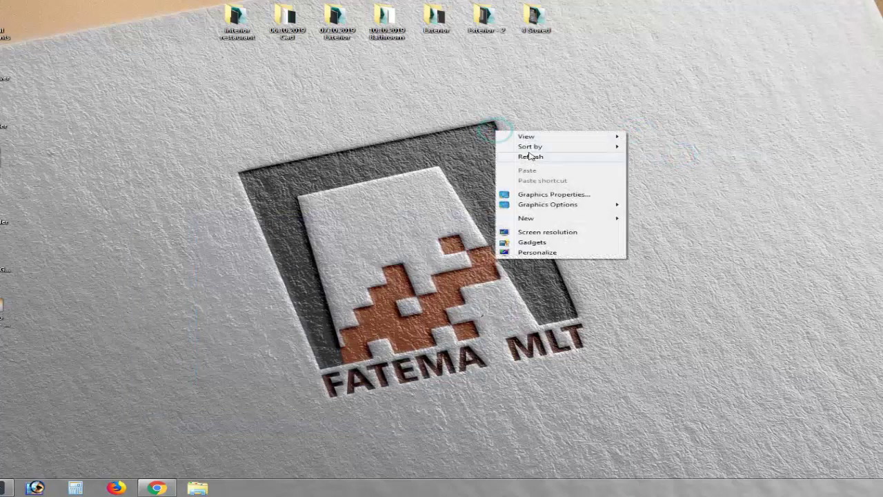
pyautogui.click(533, 158)
pyautogui.rightClick(396, 148)
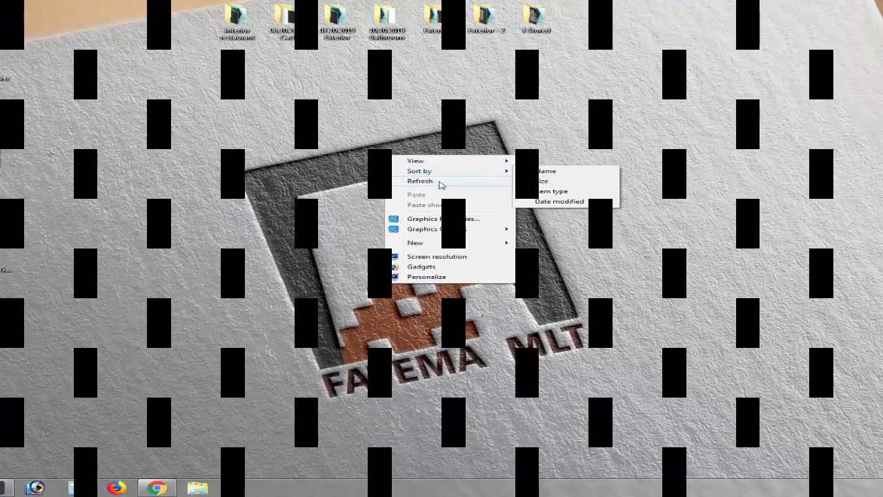
pyautogui.click(439, 181)
pyautogui.rightClick(569, 116)
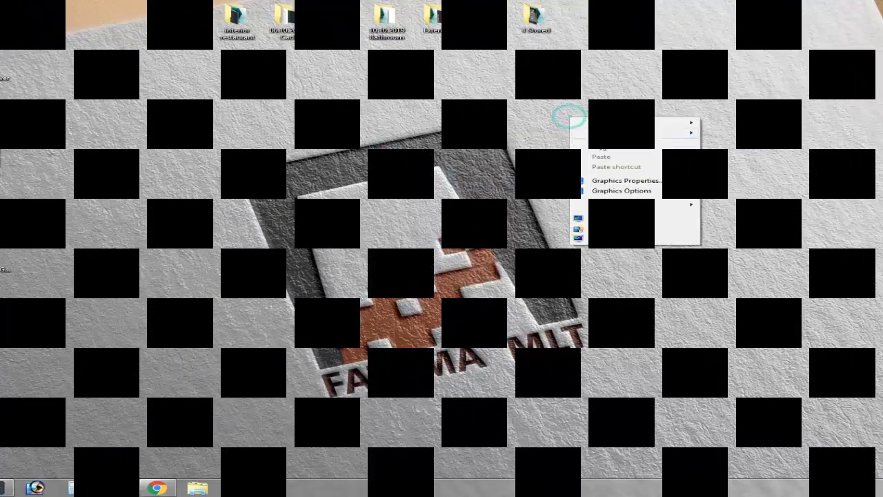